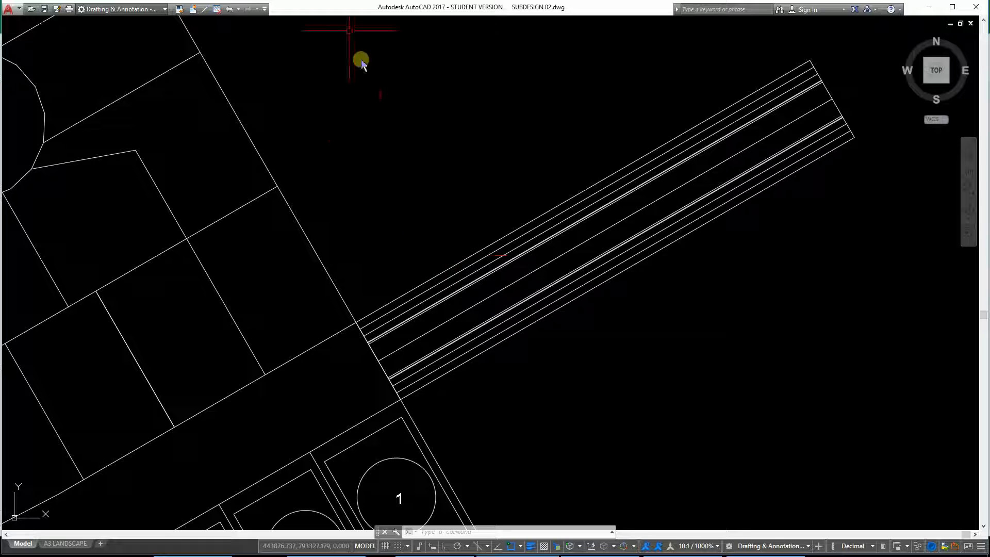
# Turn off the clean-screen display and select the existing road's centreline to read its start and end elevations.
pyautogui.scroll(5, 381, 369)
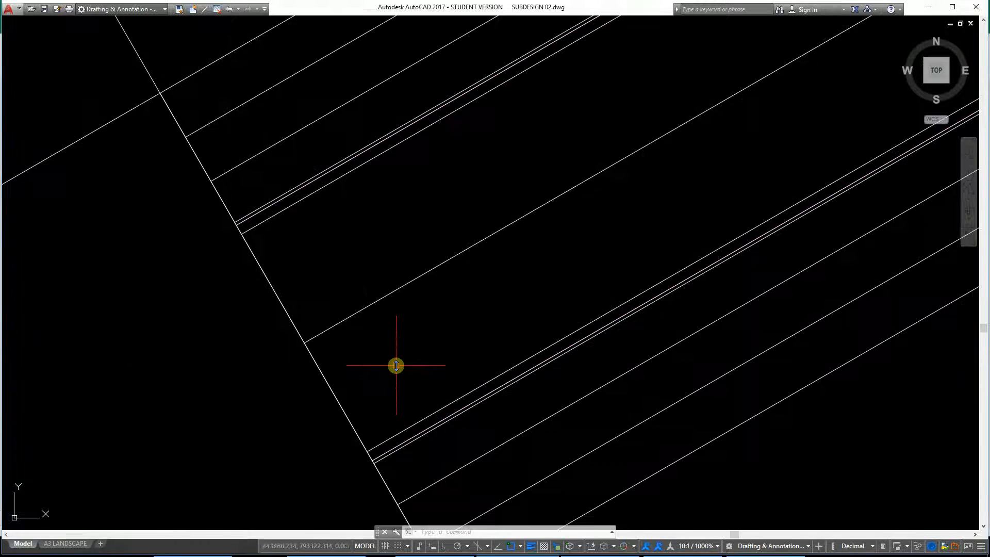
pyautogui.scroll(-3, 468, 250)
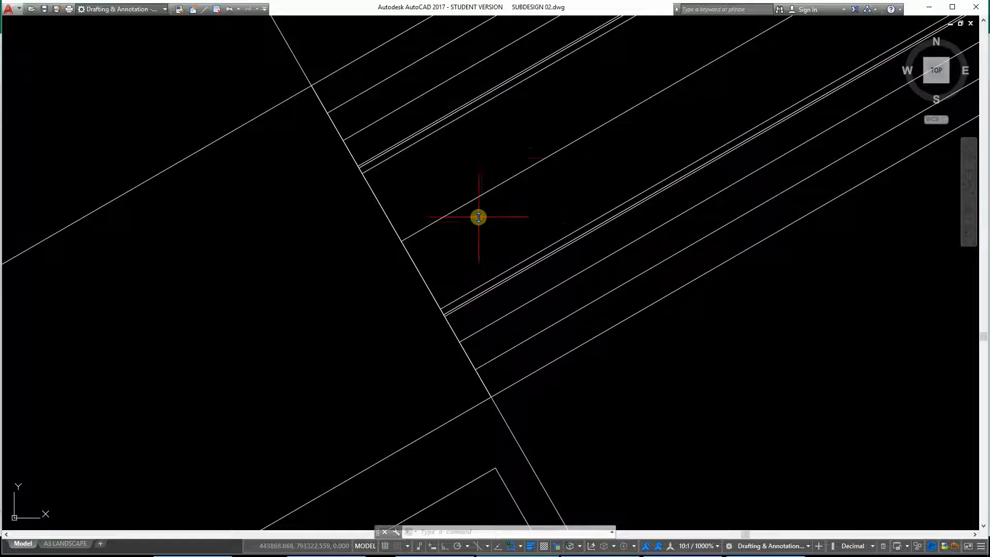
pyautogui.click(462, 204)
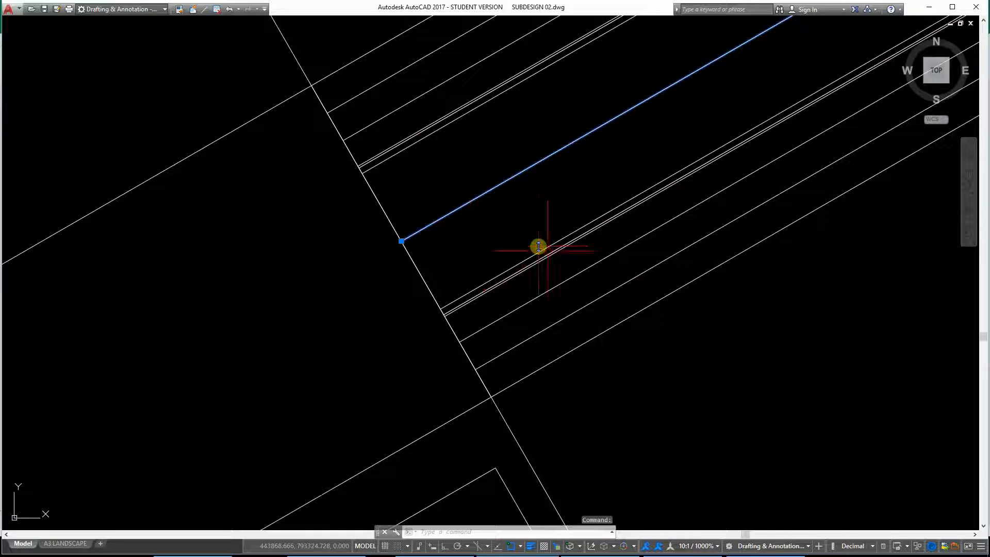
pyautogui.click(969, 545)
pyautogui.press('Escape')
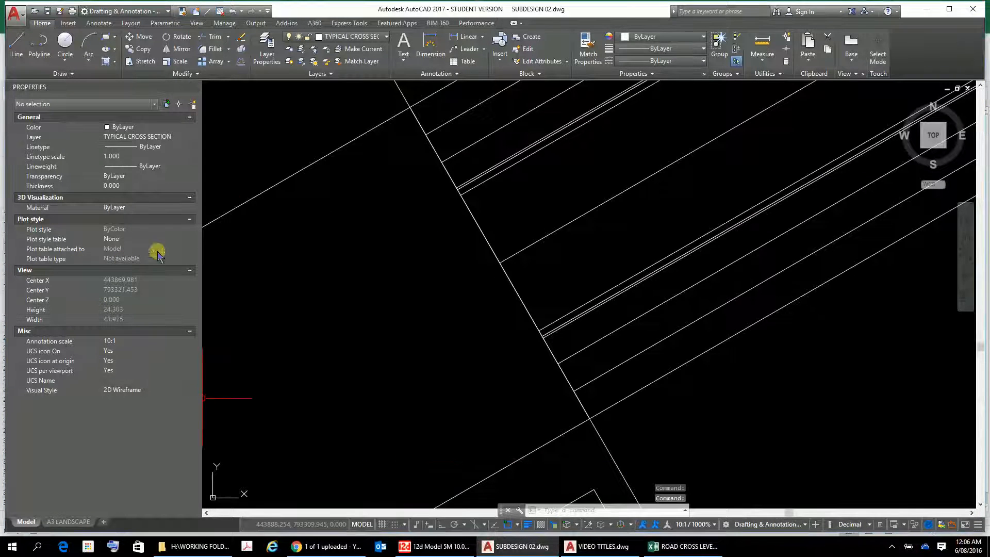
pyautogui.click(531, 247)
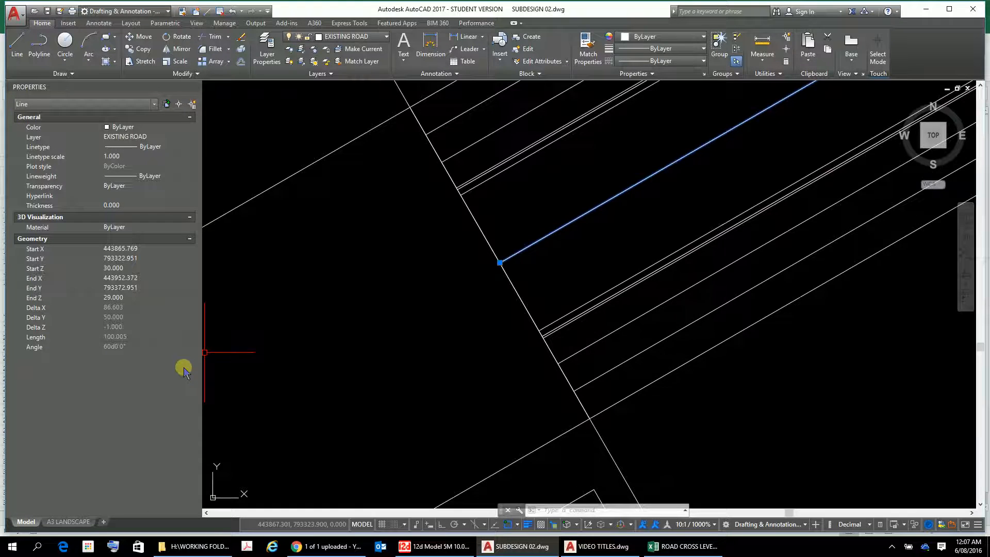
# Select the lip of kerb line north of the centreline to check its start and end elevations.
pyautogui.scroll(2, 447, 181)
pyautogui.scroll(2, 537, 176)
pyautogui.scroll(1, 627, 374)
pyautogui.scroll(3, 423, 297)
pyautogui.scroll(-2, 441, 303)
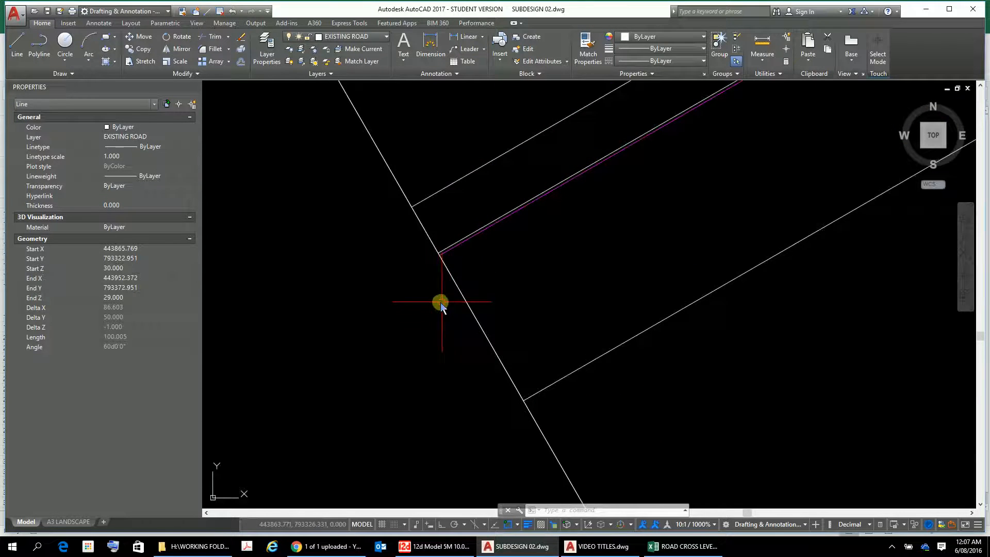
pyautogui.click(591, 363)
pyautogui.scroll(3, 470, 255)
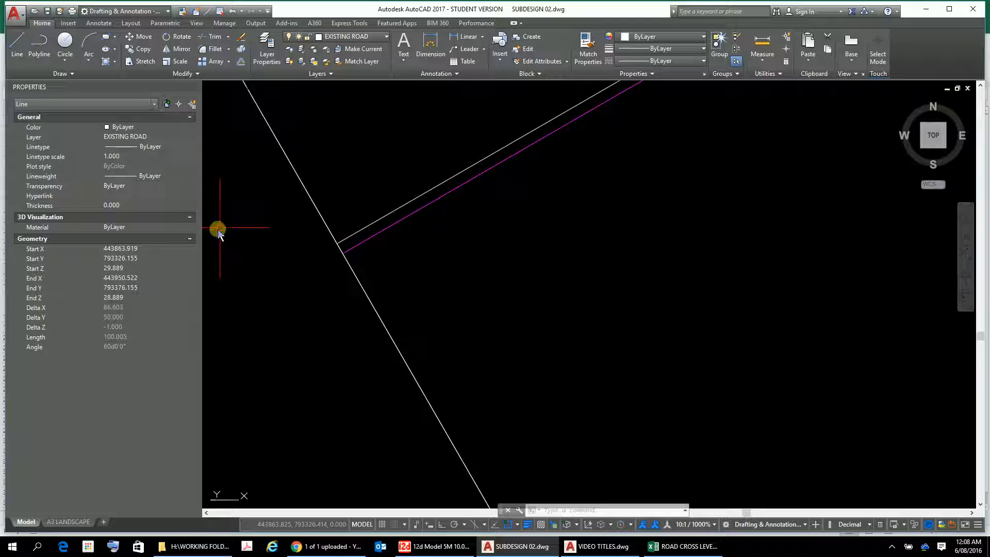
# Examine the kerb, footpath and boundary lines on both sides of the existing road's centreline.
pyautogui.scroll(-4, 456, 249)
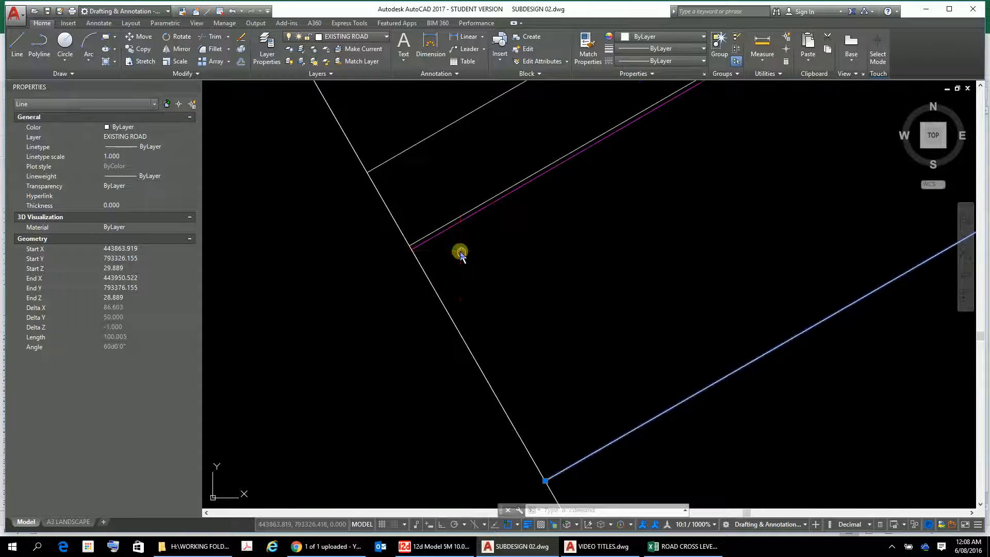
pyautogui.scroll(4, 577, 376)
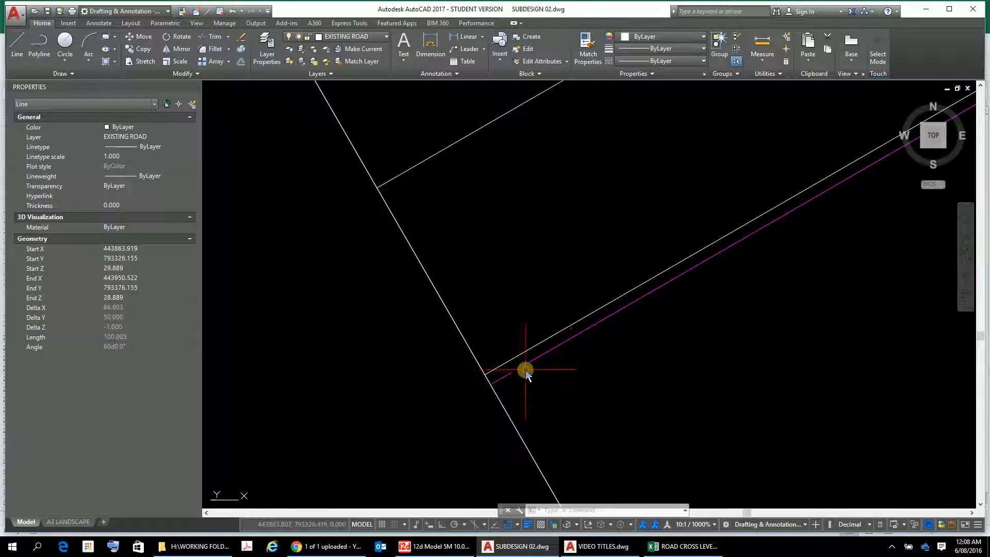
pyautogui.scroll(-3, 453, 308)
pyautogui.scroll(-2, 448, 303)
pyautogui.moveTo(448, 303); pyautogui.dragTo(641, 490, button='middle')
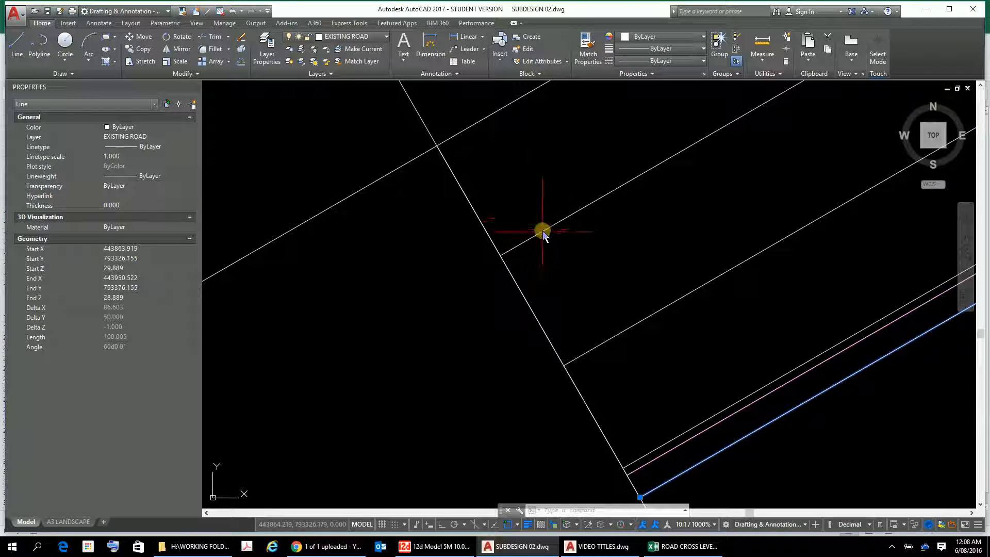
pyautogui.moveTo(700, 353)
pyautogui.mouseDown(button='middle')
pyautogui.moveTo(728, 404)
pyautogui.moveTo(431, 199)
pyautogui.moveTo(584, 320)
pyautogui.mouseUp(button='middle')
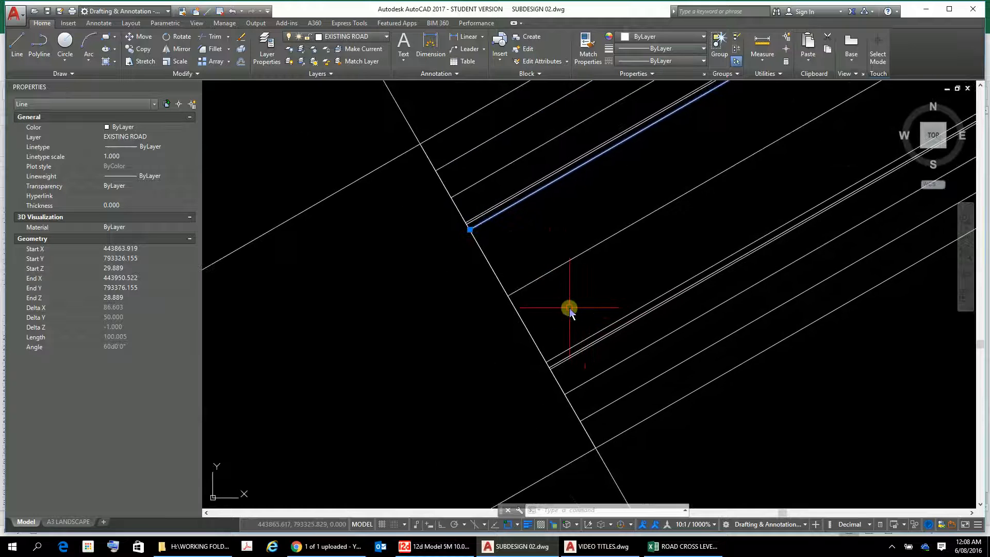
pyautogui.scroll(4, 567, 310)
pyautogui.scroll(-2, 568, 309)
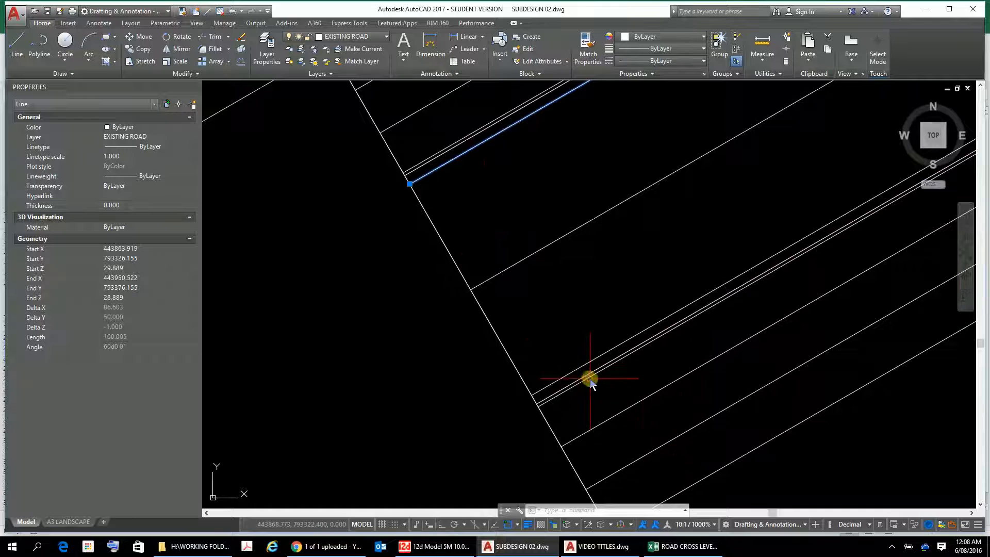
# Switch to the ROAD CROSS LEVELS.xlsx workbook in Excel and enlarge the sheet to 130%.
pyautogui.click(680, 547)
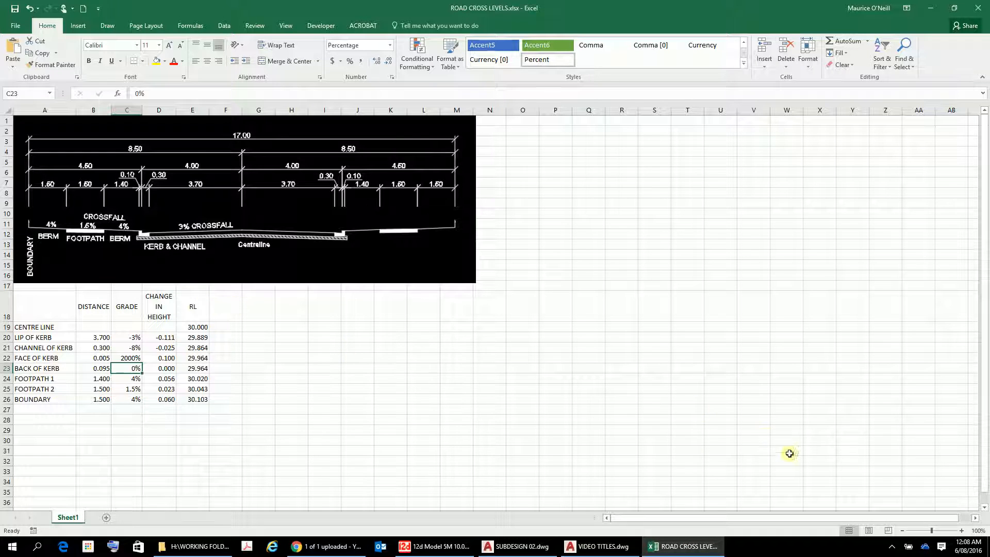
pyautogui.click(962, 531)
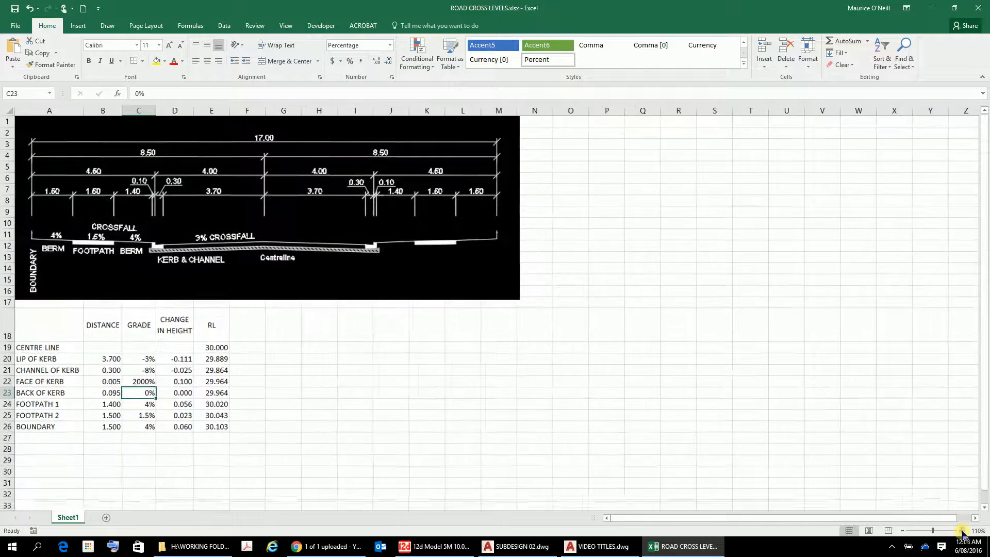
pyautogui.click(961, 531)
pyautogui.click(961, 531)
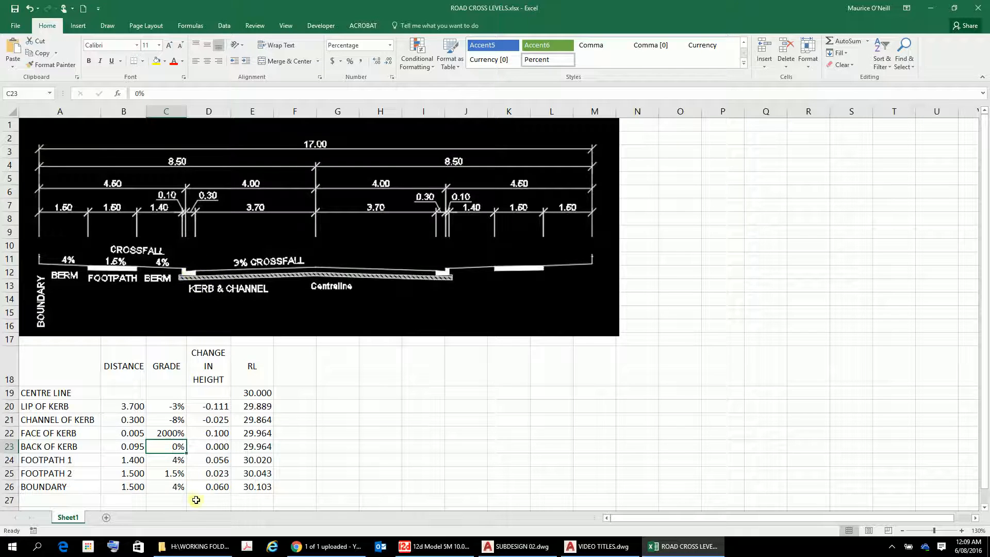
# Check the channel of kerb's grade formula, and the distance and grade of the face of kerb.
pyautogui.click(179, 420)
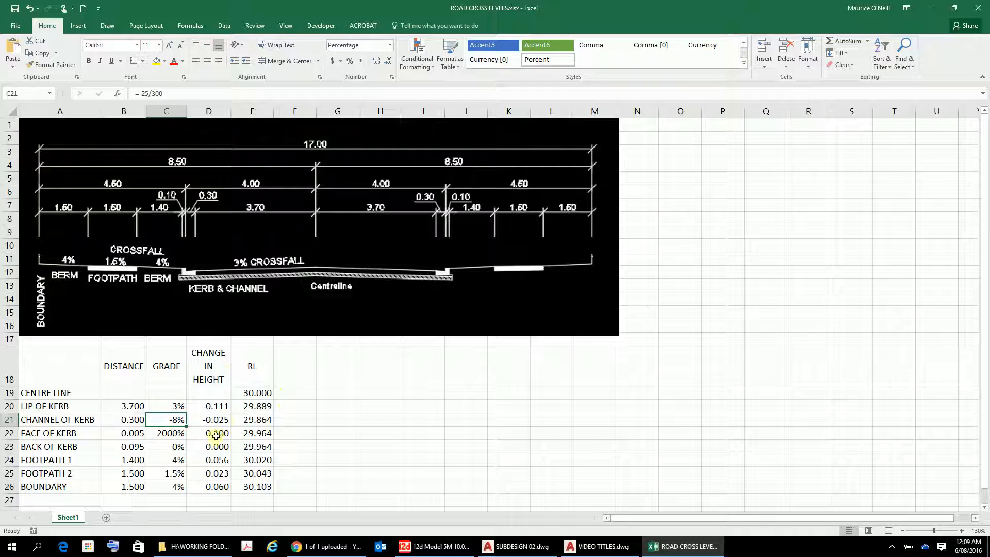
pyautogui.click(129, 432)
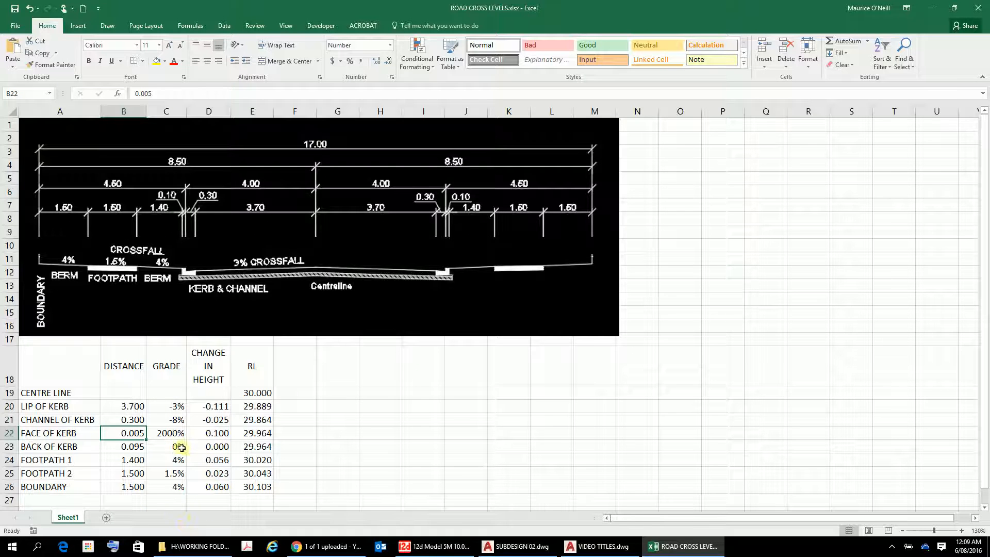
pyautogui.click(168, 432)
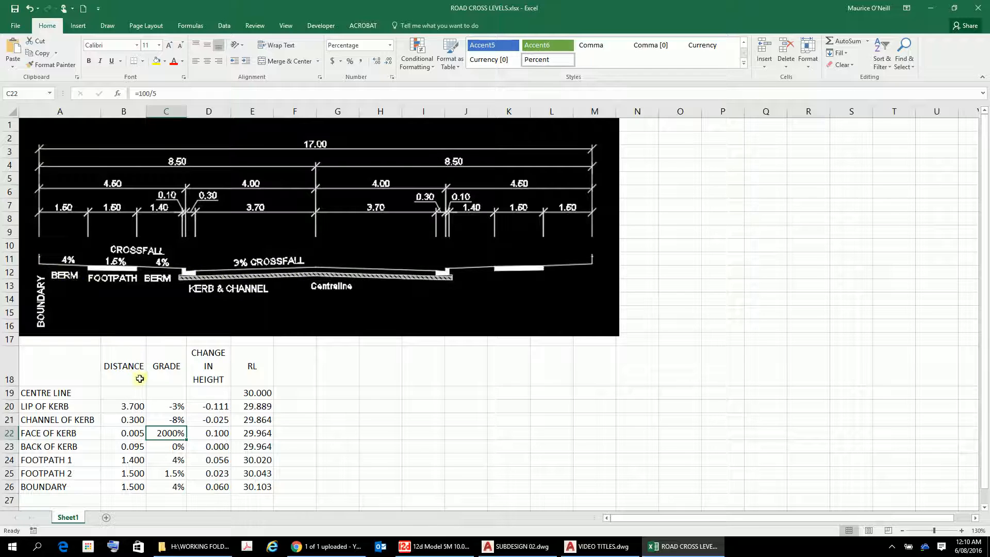
# Test the level calculations with a centre line RL of 29 in E19, and restore it to 30.
pyautogui.click(252, 392)
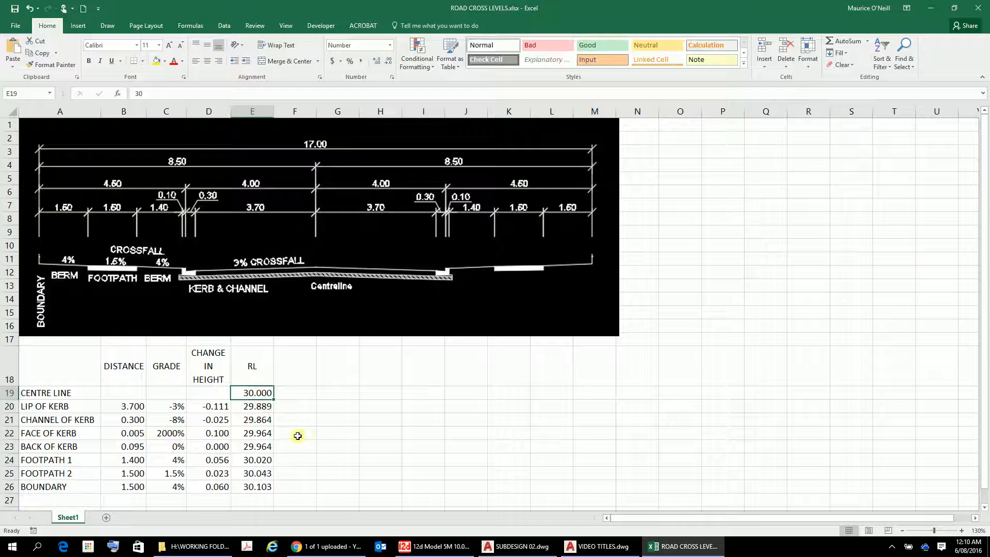
pyautogui.write('29')
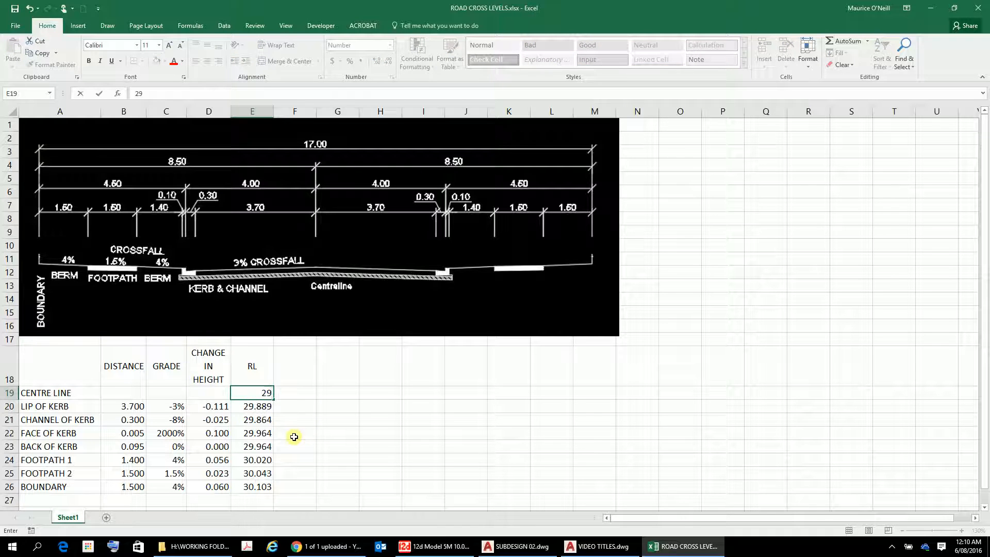
pyautogui.press('Return')
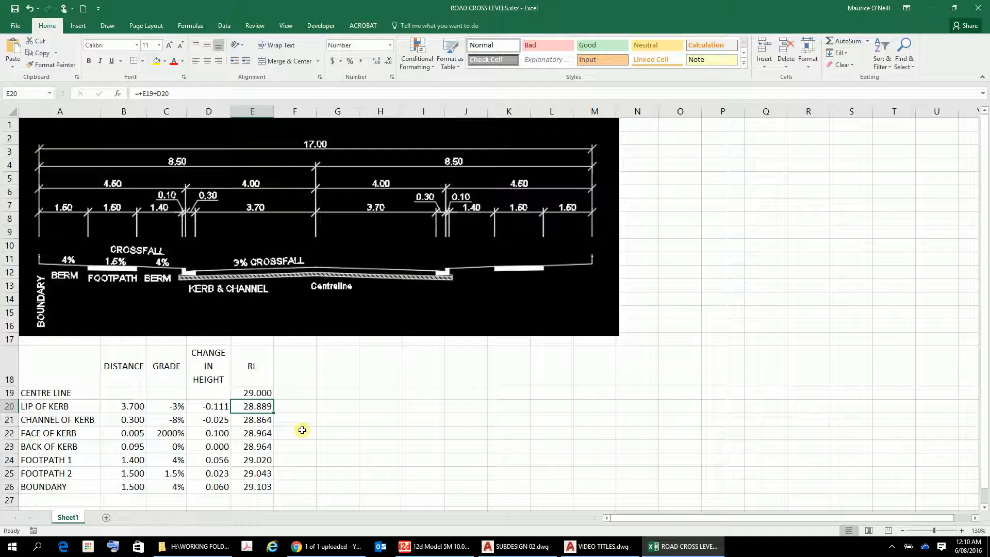
pyautogui.press('Up')
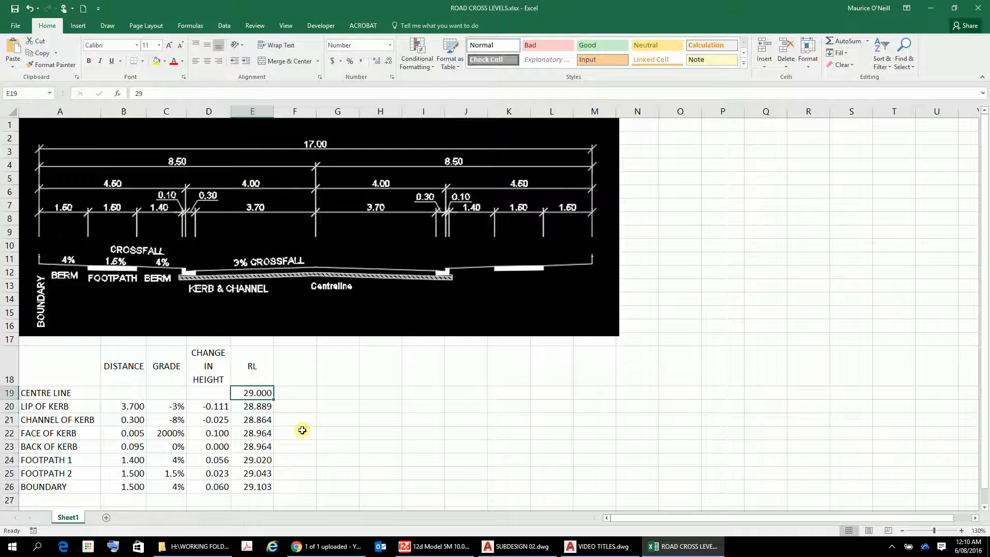
pyautogui.write('30')
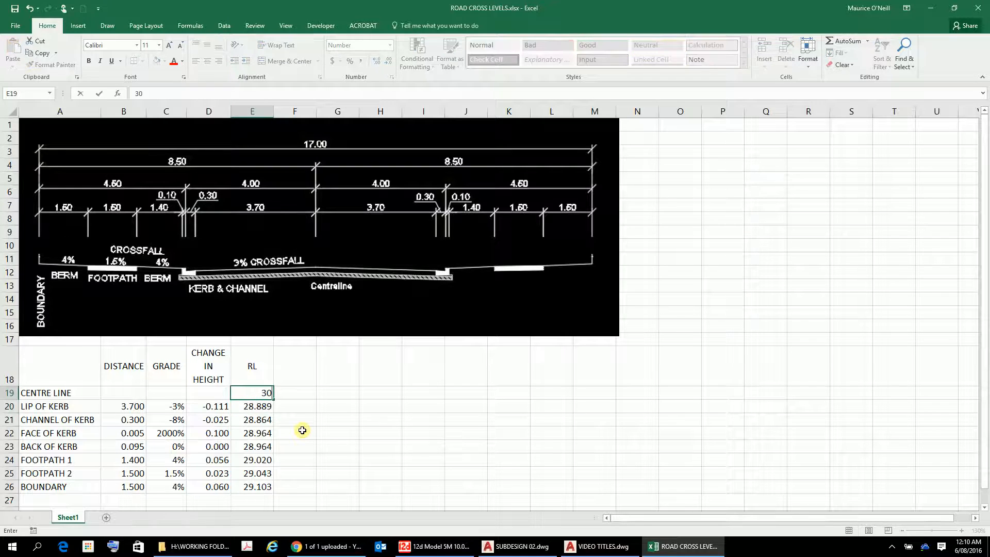
pyautogui.press('Return')
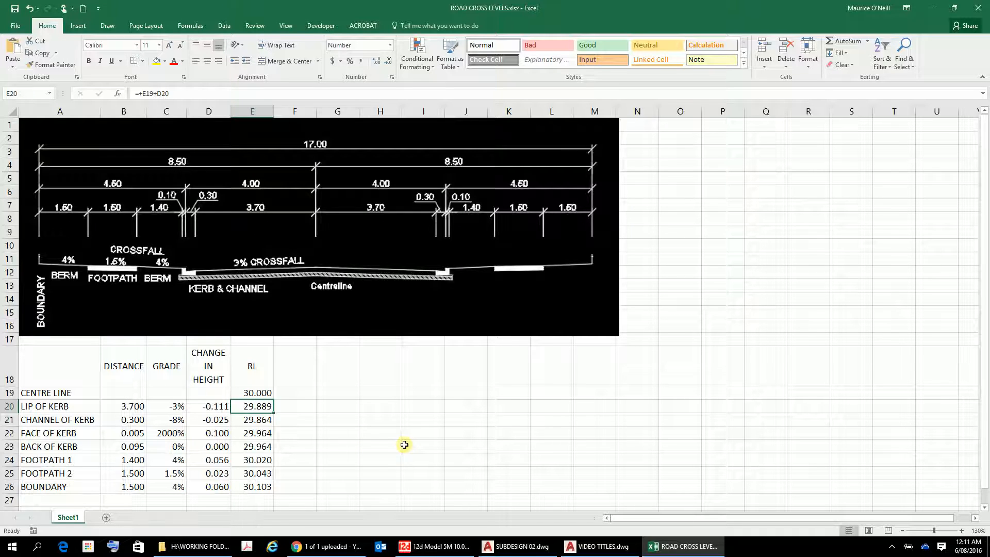
# Move the Excel window onto the second monitor to bring the AutoCAD drawing back into view.
pyautogui.moveTo(349, 551)
pyautogui.moveTo(260, 6); pyautogui.dragTo(989, 96)
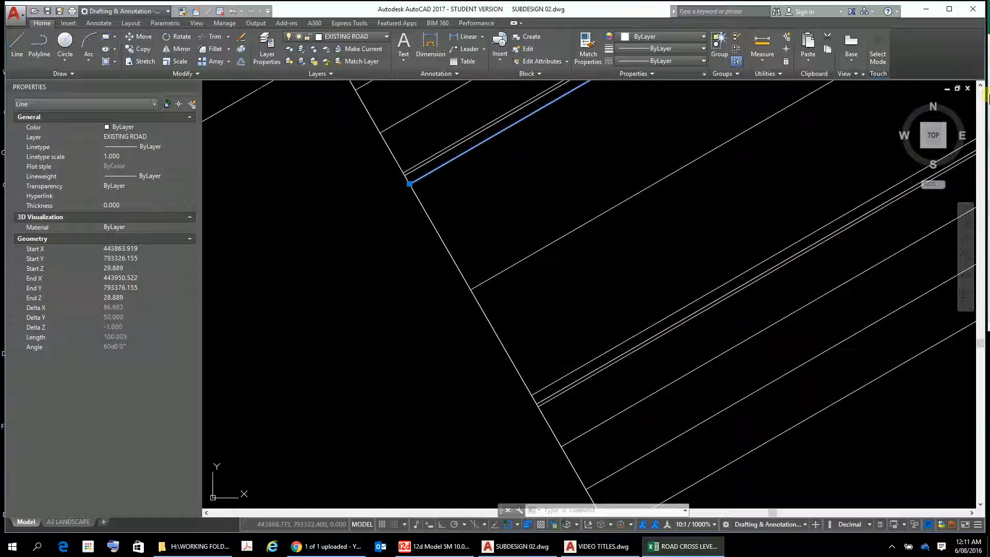
pyautogui.moveTo(989, 96); pyautogui.dragTo(989, 96)
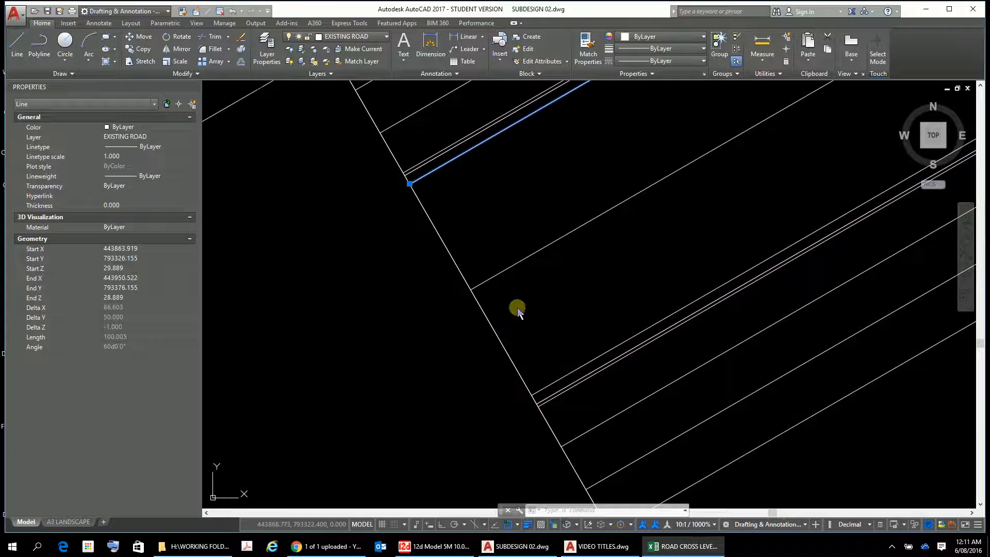
# Clear the selection in AutoCAD and select the road centreline to check its elevations against the spreadsheet's RL.
pyautogui.scroll(-4, 533, 267)
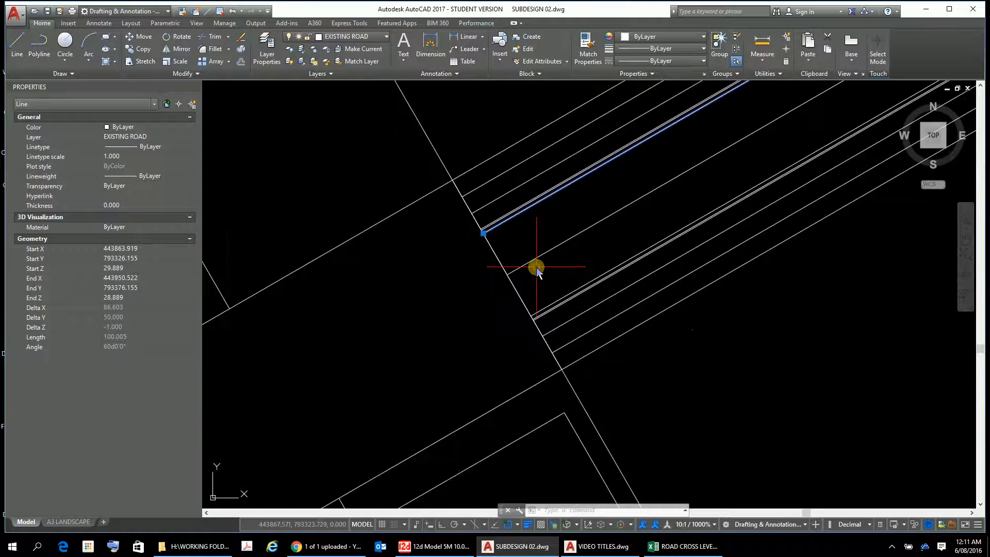
pyautogui.moveTo(536, 267); pyautogui.dragTo(513, 358, button='middle')
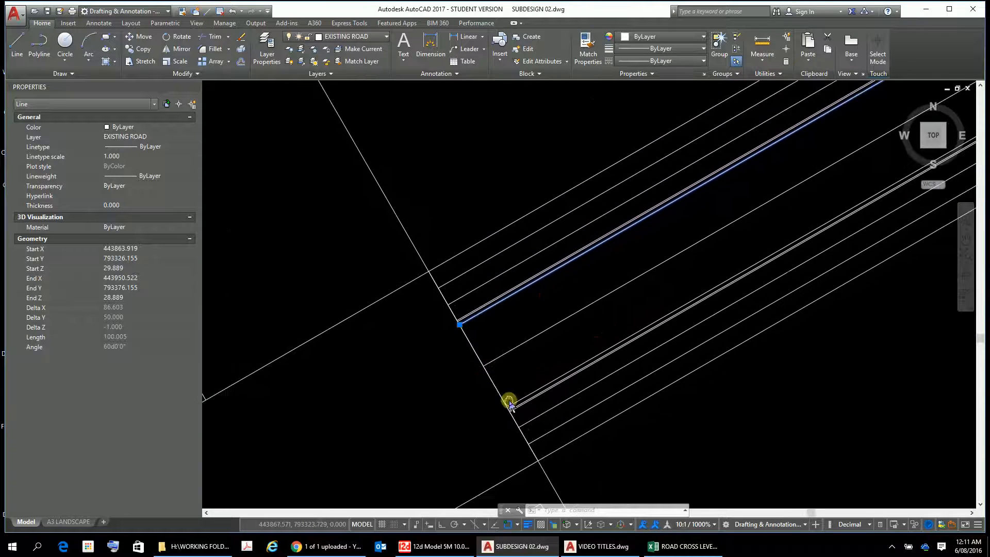
pyautogui.press('Escape')
pyautogui.click(512, 349)
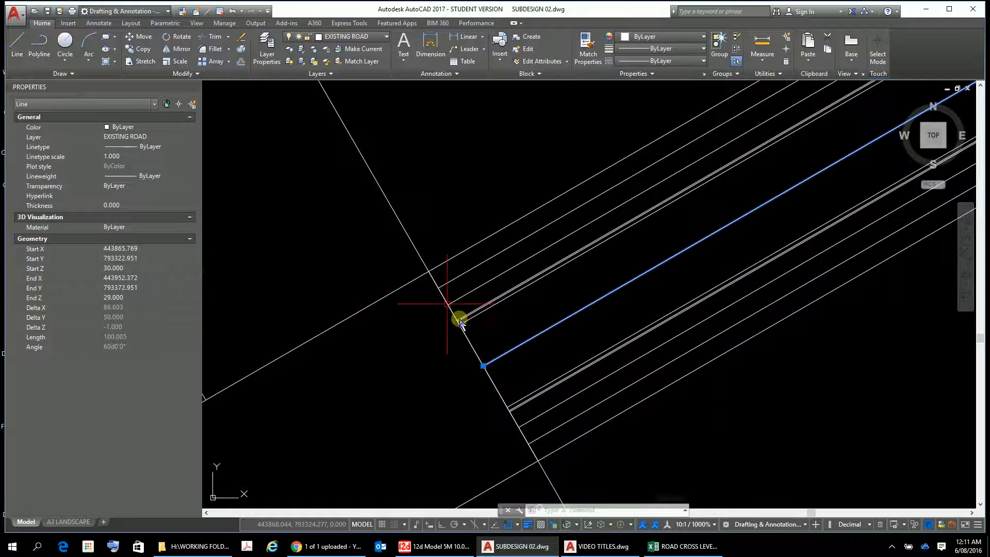
# Select the lip of kerb line north of the centreline to compare its elevations with the spreadsheet.
pyautogui.scroll(4, 480, 315)
pyautogui.scroll(2, 480, 314)
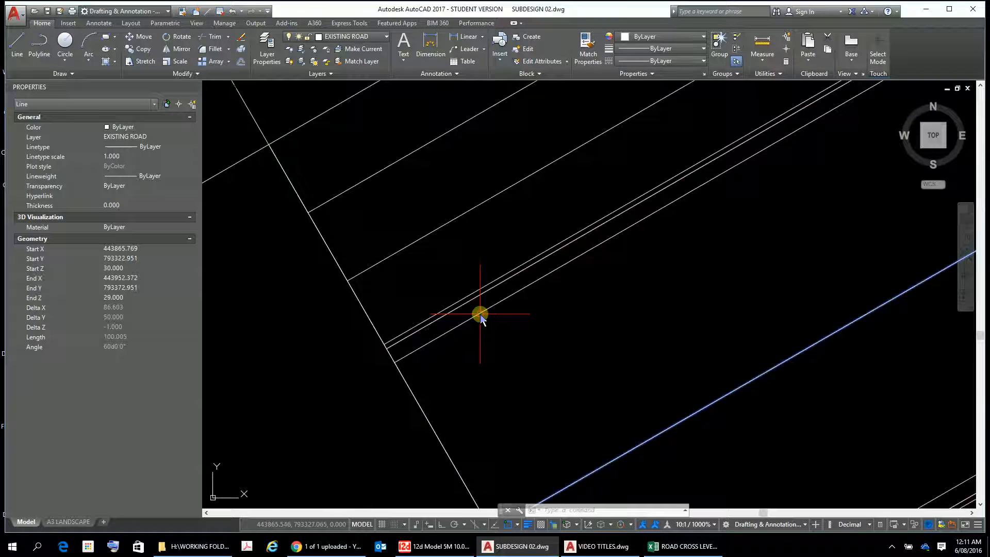
pyautogui.click(437, 339)
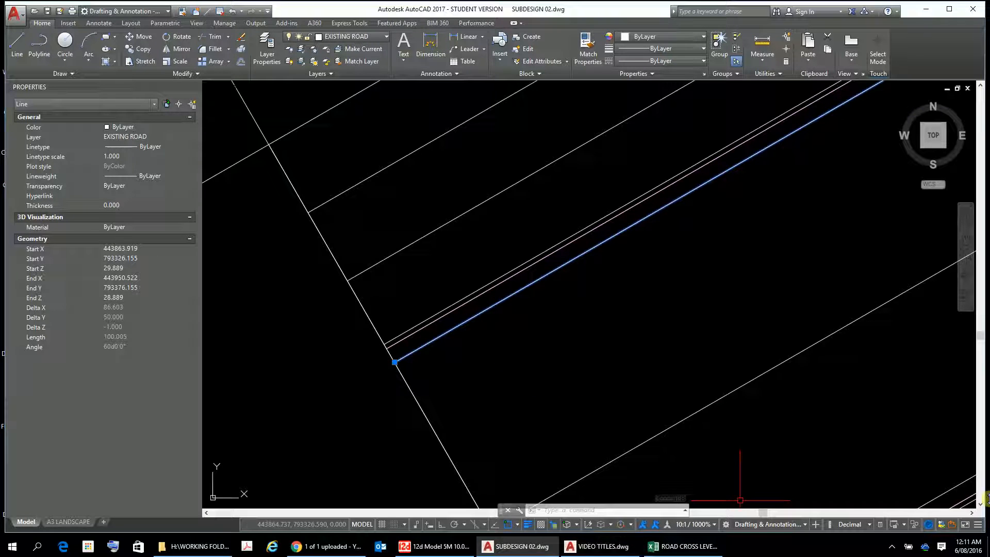
pyautogui.click(652, 546)
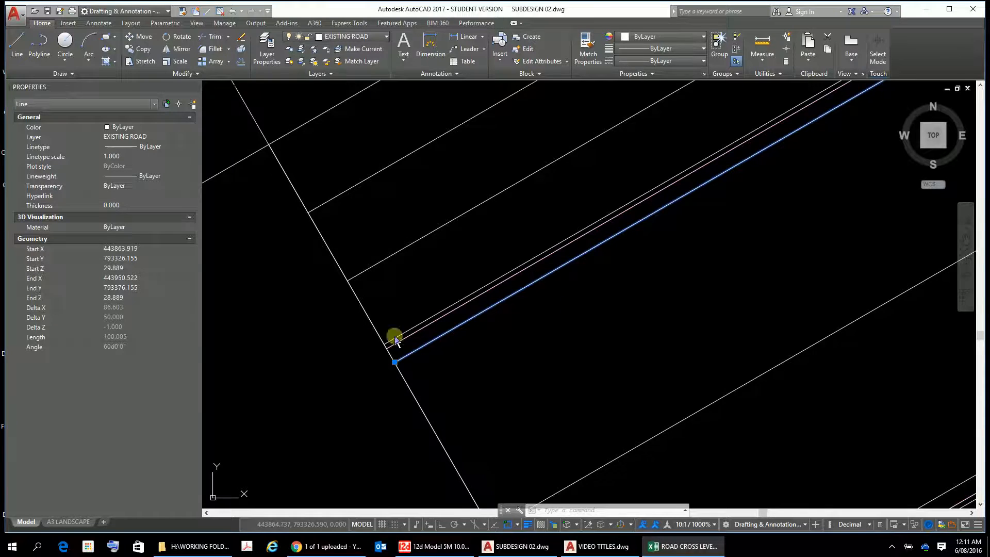
# Select the magenta channel of kerb line beside the face of kerb to compare its elevations with the spreadsheet.
pyautogui.scroll(4, 407, 339)
pyautogui.scroll(-2, 407, 341)
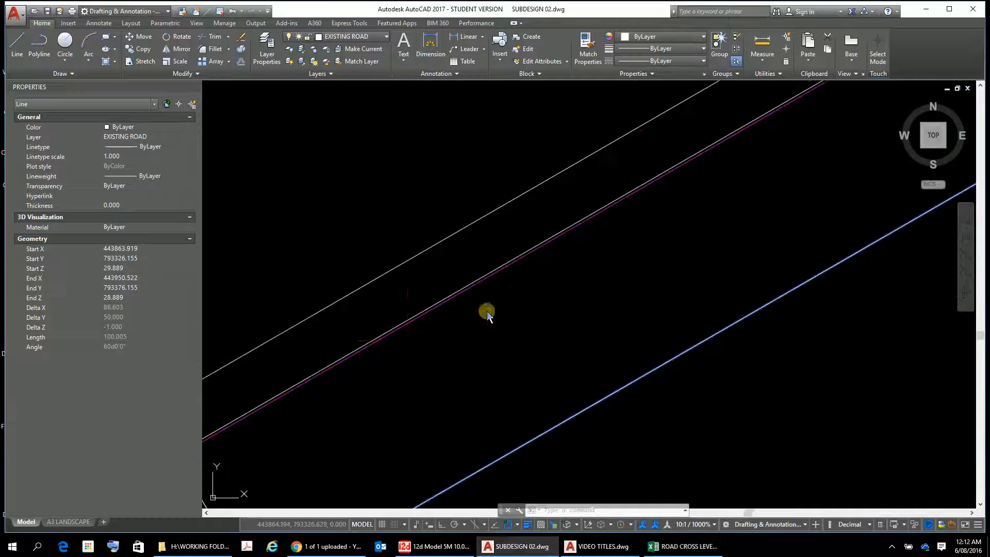
pyautogui.scroll(-2, 480, 379)
pyautogui.scroll(2, 480, 379)
pyautogui.moveTo(481, 380); pyautogui.dragTo(600, 337, button='middle')
pyautogui.scroll(5, 408, 389)
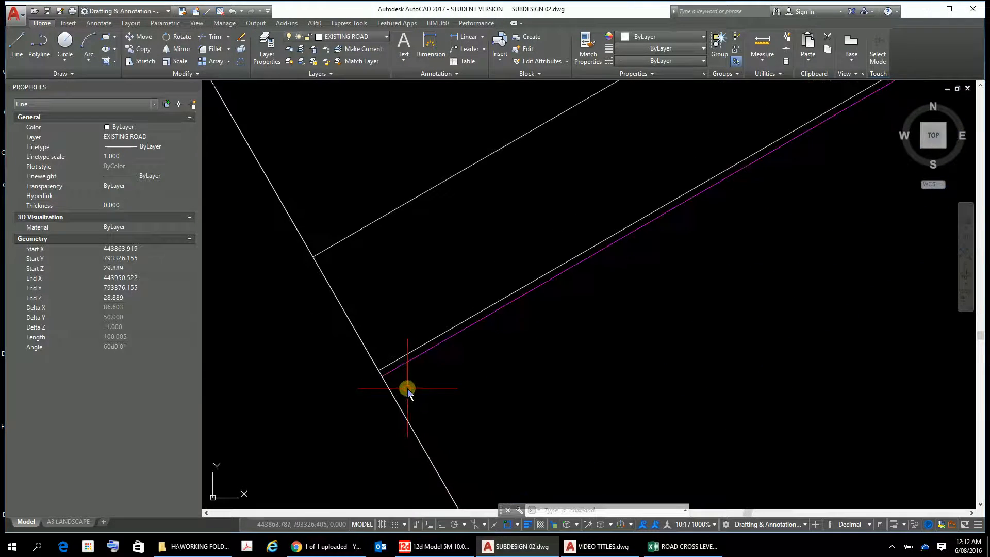
pyautogui.click(421, 354)
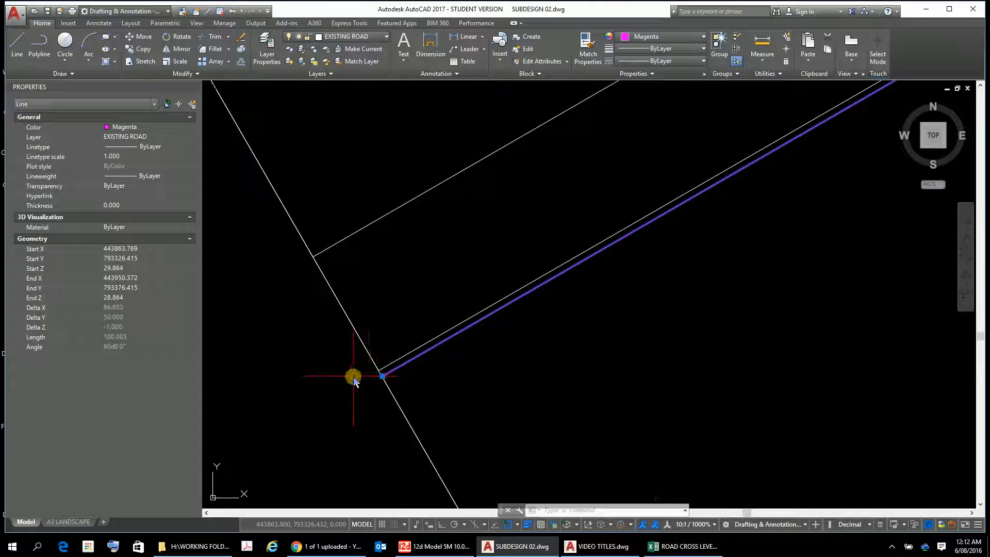
# Select the white kerb line beside the magenta channel line to check its elevations, then inspect its position within the road.
pyautogui.click(394, 359)
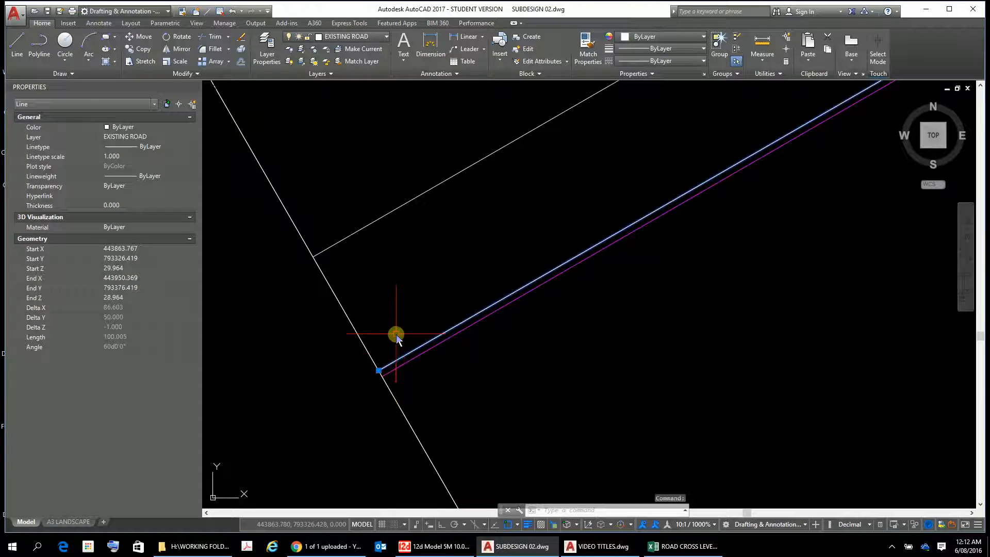
pyautogui.scroll(-4, 527, 354)
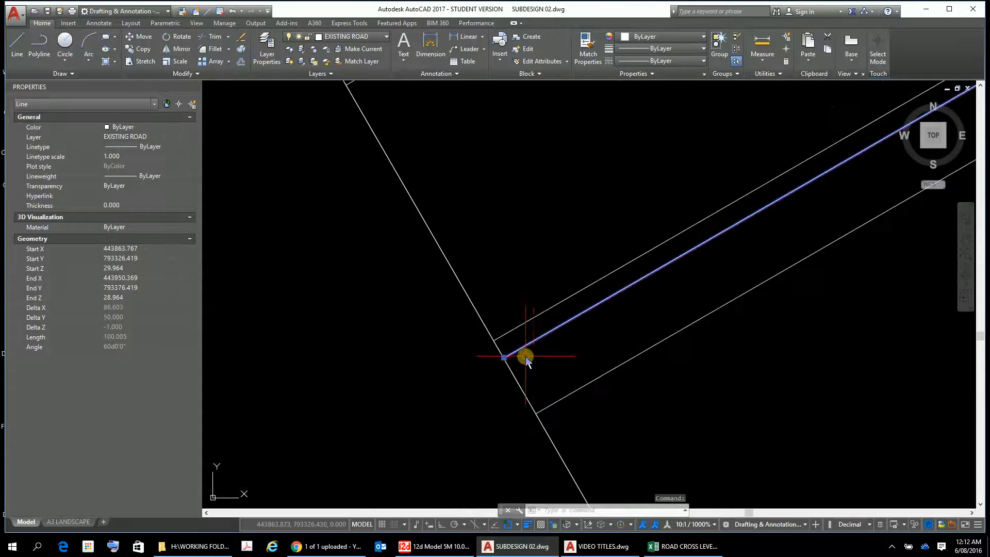
pyautogui.scroll(-4, 553, 371)
pyautogui.scroll(-2, 582, 388)
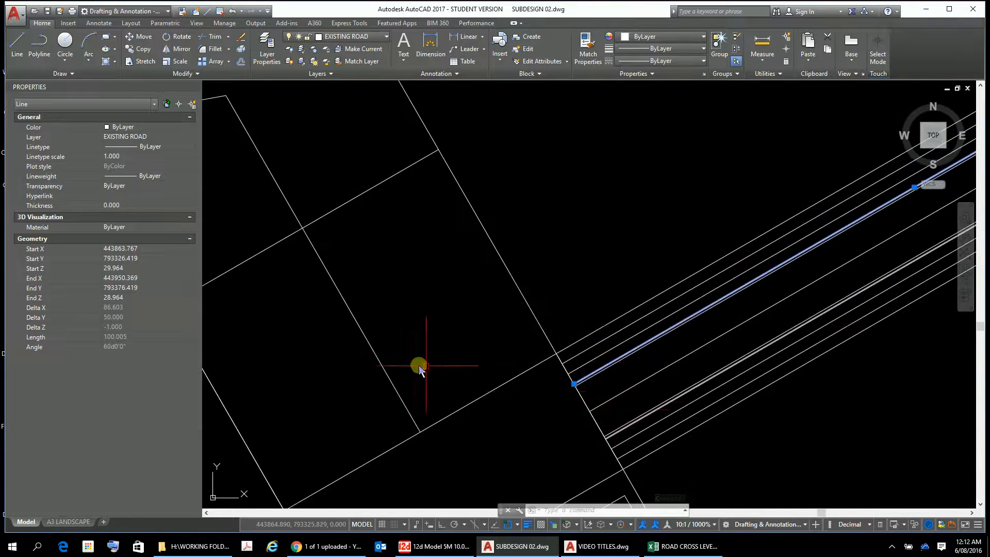
pyautogui.scroll(-5, 789, 345)
pyautogui.scroll(1, 703, 331)
pyautogui.scroll(2, 563, 320)
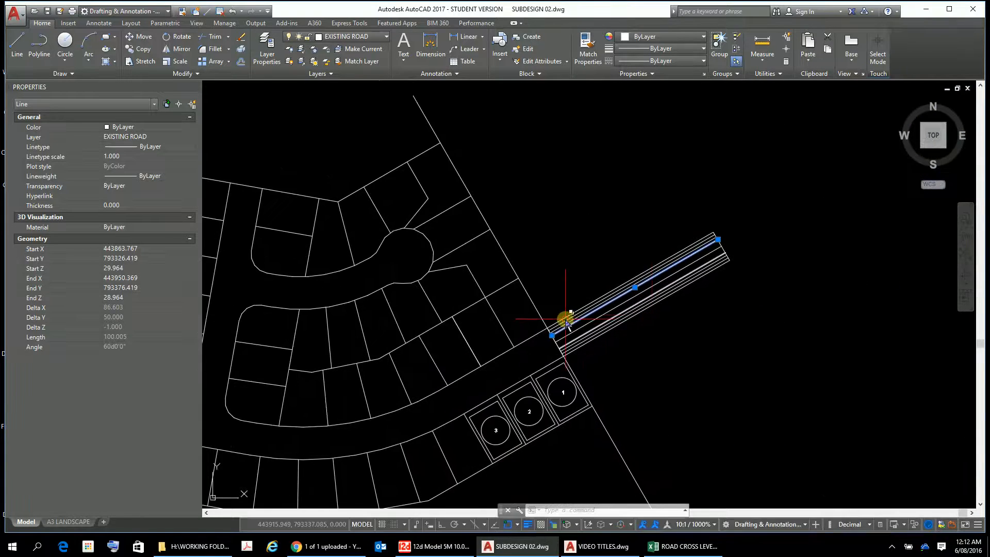
pyautogui.scroll(3, 585, 335)
pyautogui.moveTo(597, 358); pyautogui.dragTo(519, 261, button='middle')
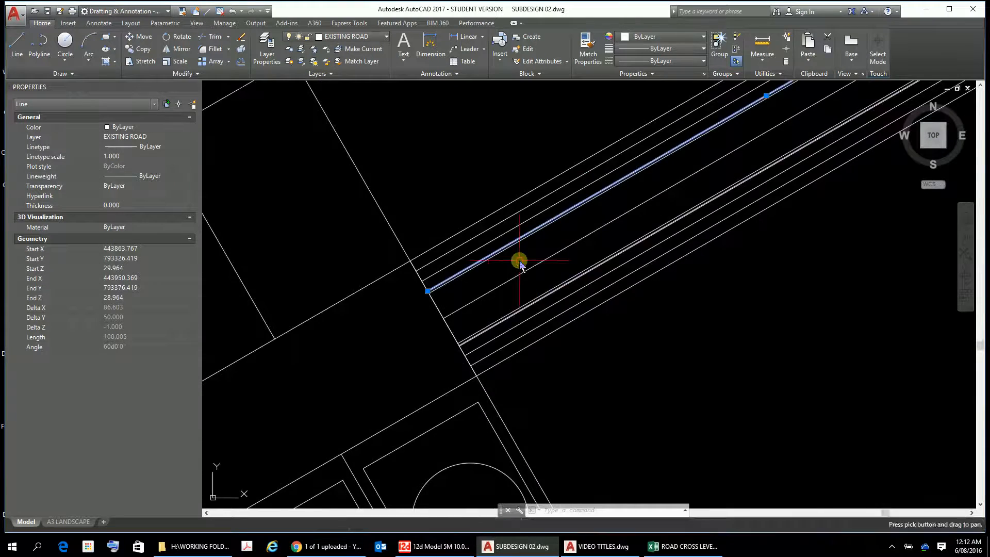
pyautogui.scroll(1, 487, 310)
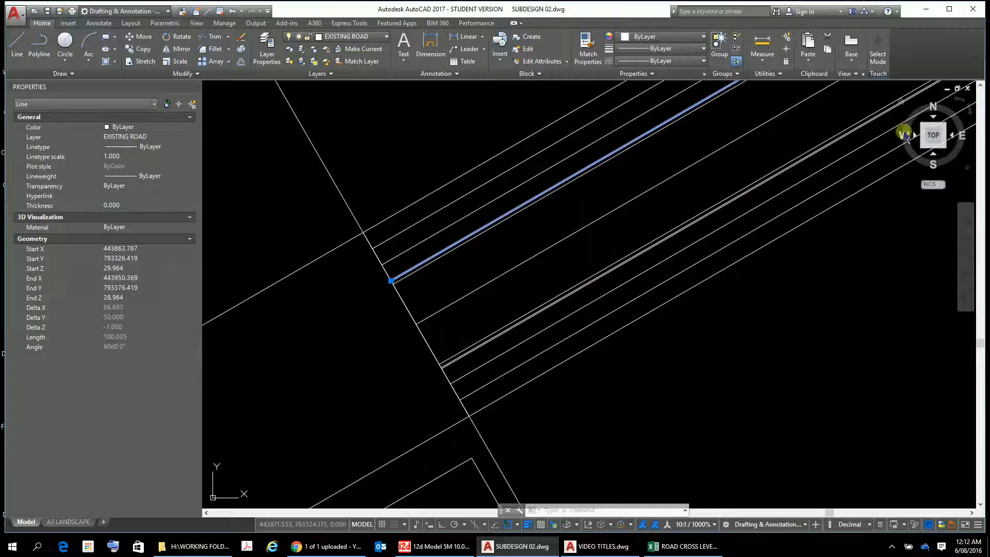
# Show the road in the isometric home view and examine the near ends of its 3D lines.
pyautogui.click(899, 103)
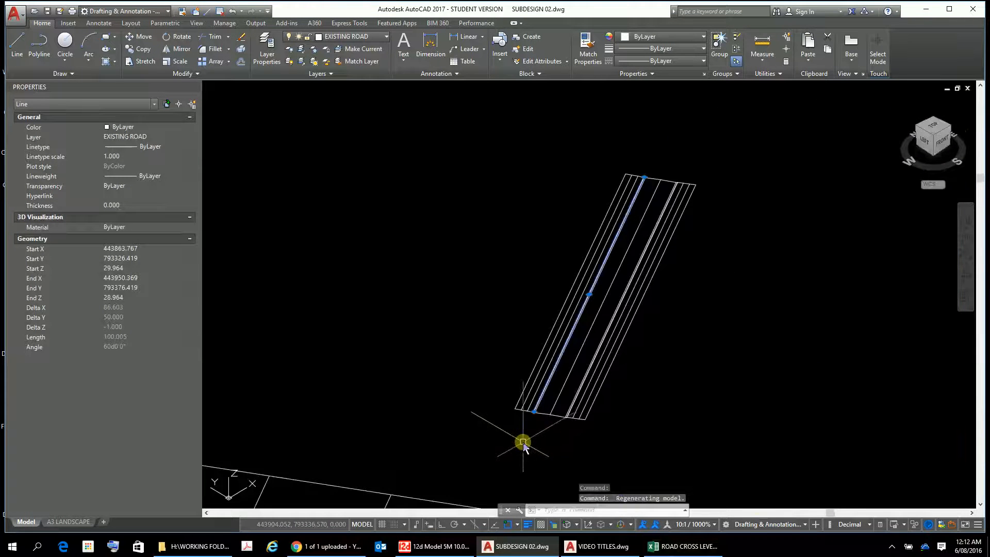
pyautogui.scroll(5, 526, 433)
pyautogui.scroll(-2, 711, 218)
pyautogui.moveTo(782, 255); pyautogui.dragTo(594, 253, button='middle')
pyautogui.scroll(2, 565, 227)
pyautogui.scroll(-3, 565, 230)
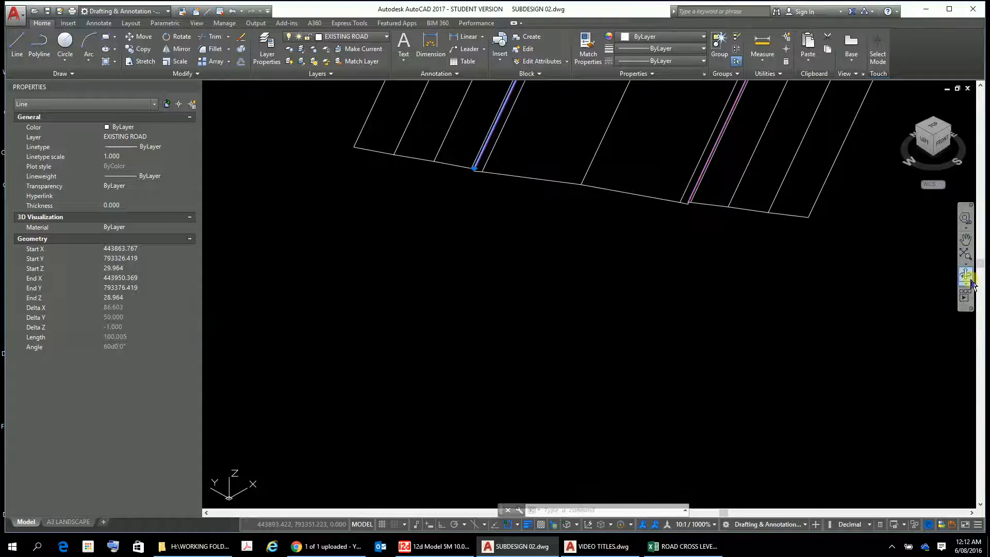
# Orbit the model to a lower viewing angle and fit the whole drawing in view.
pyautogui.click(965, 276)
pyautogui.moveTo(777, 307); pyautogui.dragTo(797, 292)
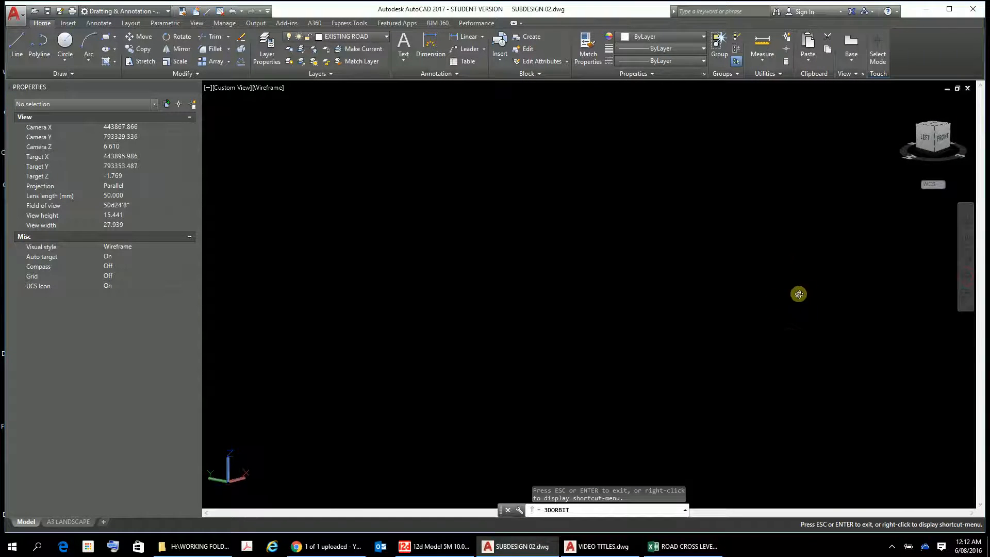
pyautogui.click(964, 257)
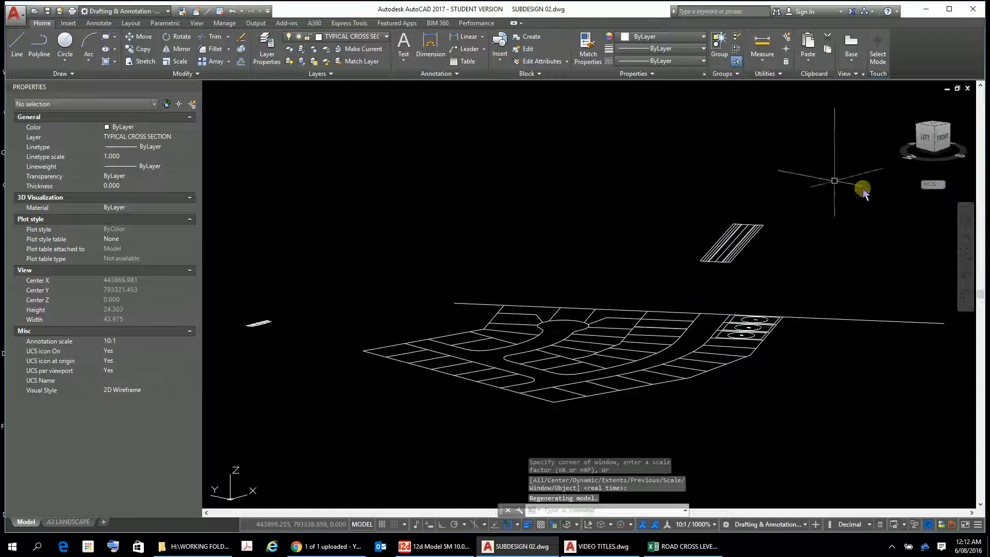
# Orbit the existing road to a nearly level angle and examine the kerb and crossfall profile at its near end.
pyautogui.scroll(4, 681, 270)
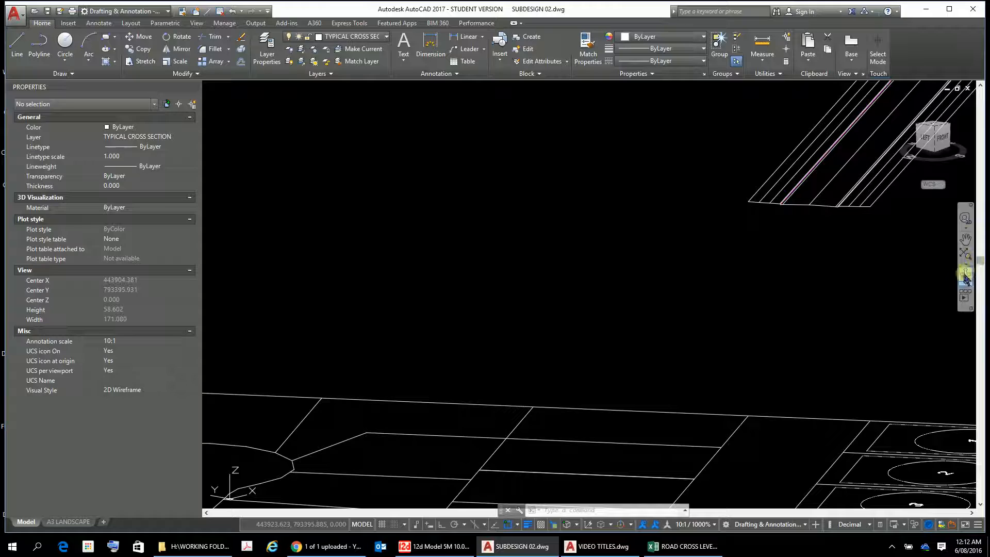
pyautogui.click(965, 274)
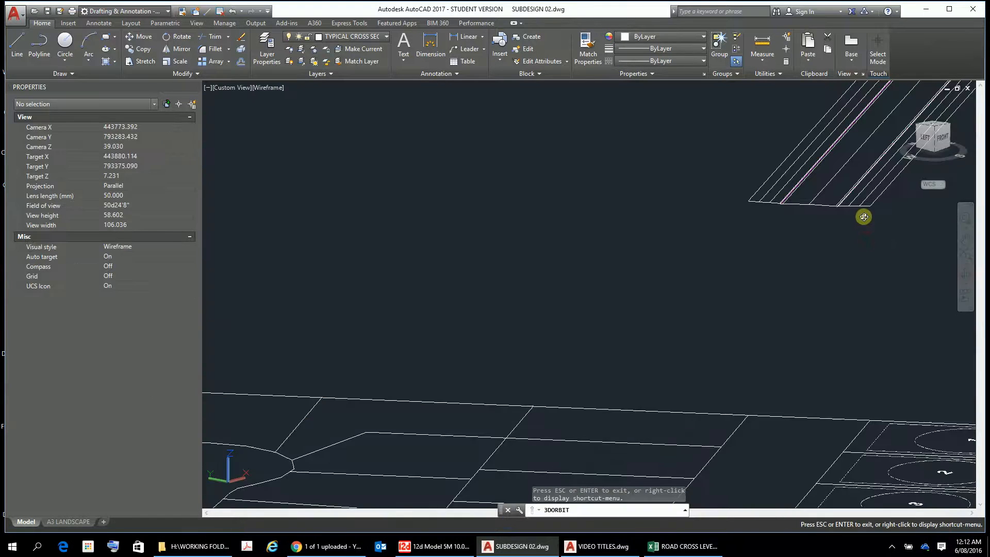
pyautogui.moveTo(846, 195)
pyautogui.mouseDown()
pyautogui.moveTo(841, 237)
pyautogui.moveTo(812, 250)
pyautogui.moveTo(873, 212)
pyautogui.moveTo(862, 214)
pyautogui.moveTo(868, 196)
pyautogui.moveTo(840, 203)
pyautogui.mouseUp()
pyautogui.scroll(6, 820, 217)
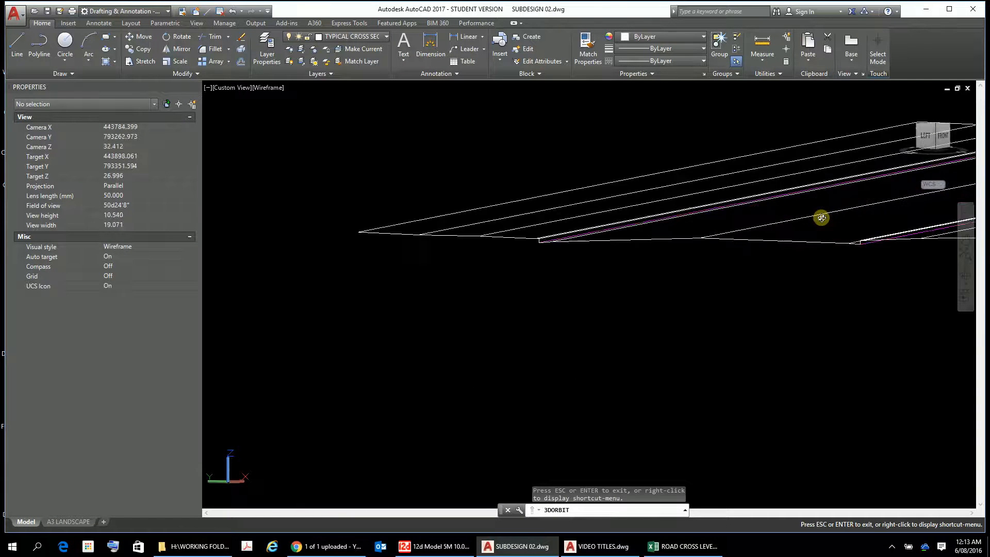
pyautogui.scroll(2, 821, 218)
pyautogui.moveTo(767, 249)
pyautogui.mouseDown()
pyautogui.moveTo(788, 253)
pyautogui.moveTo(767, 249)
pyautogui.moveTo(775, 237)
pyautogui.moveTo(775, 249)
pyautogui.mouseUp()
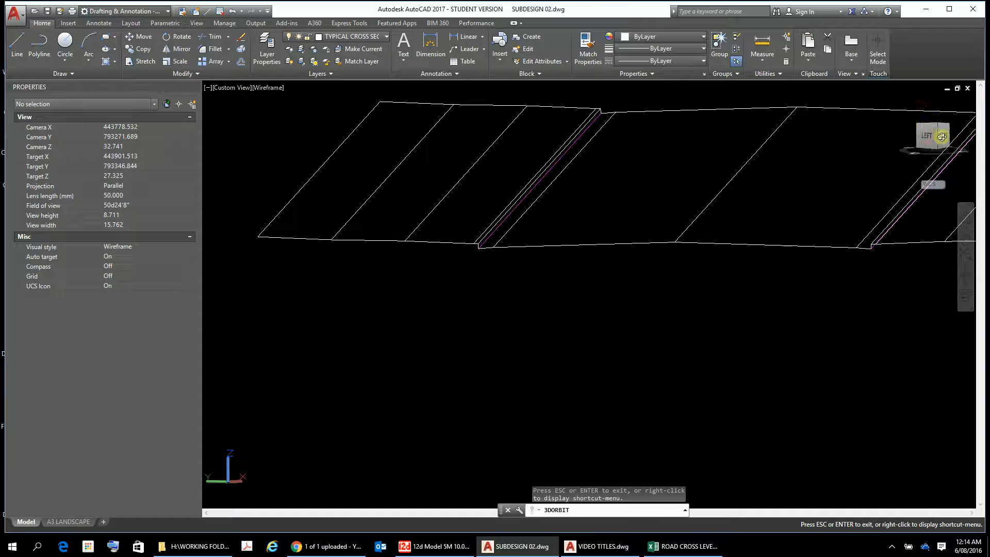
pyautogui.scroll(2, 923, 134)
pyautogui.scroll(-2, 924, 134)
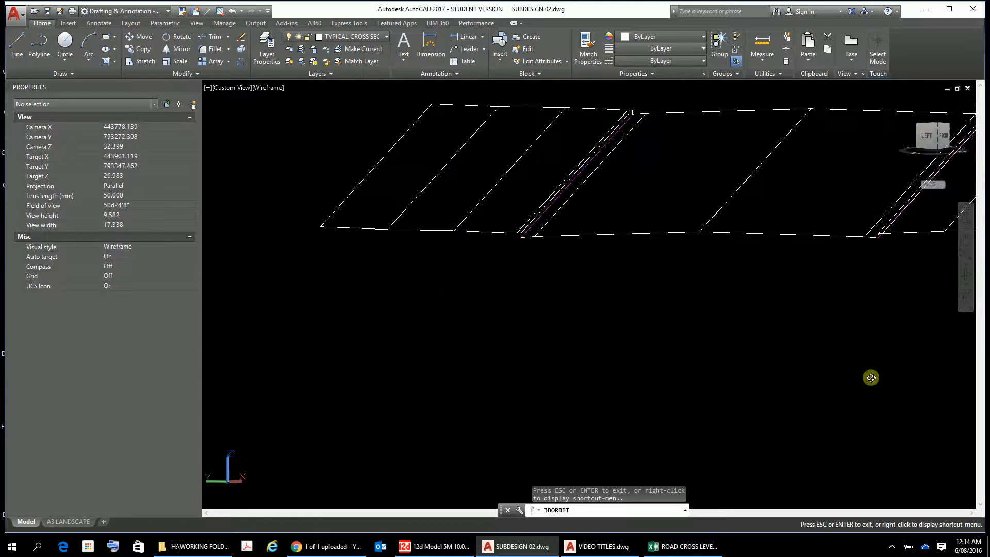
pyautogui.press('Escape')
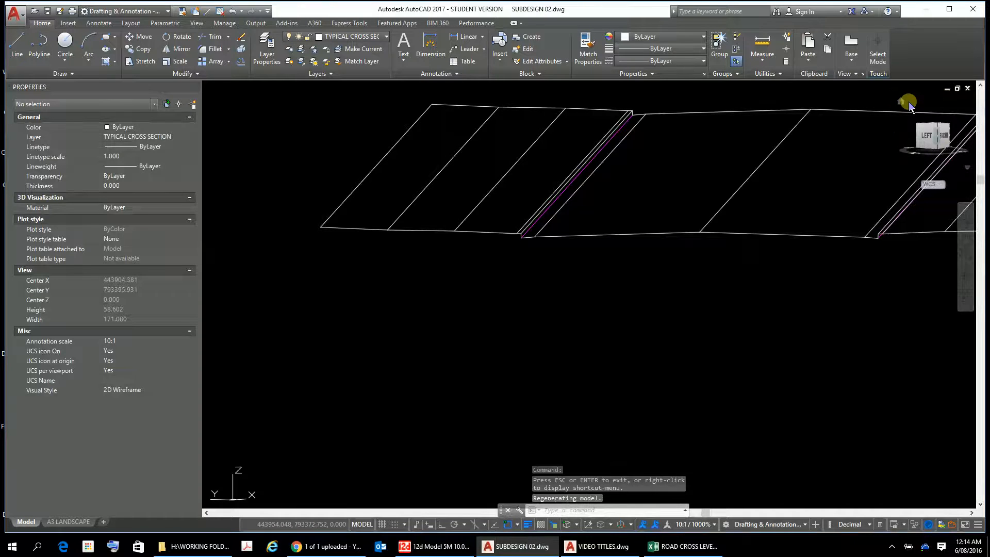
# Return to the isometric home view and examine the existing road's height relative to the subdivision lots.
pyautogui.click(900, 103)
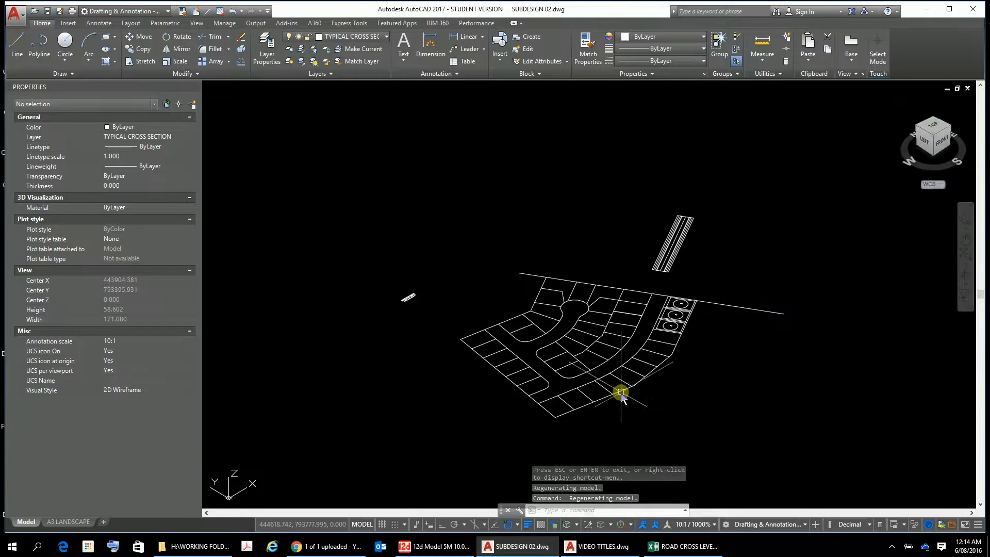
pyautogui.scroll(6, 621, 392)
pyautogui.scroll(-5, 620, 392)
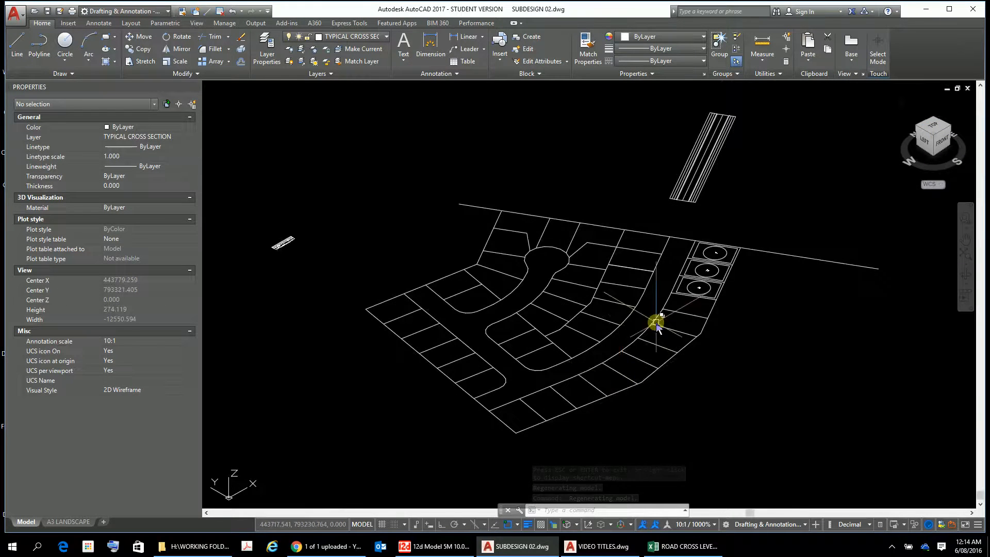
pyautogui.scroll(3, 656, 323)
pyautogui.scroll(-3, 656, 323)
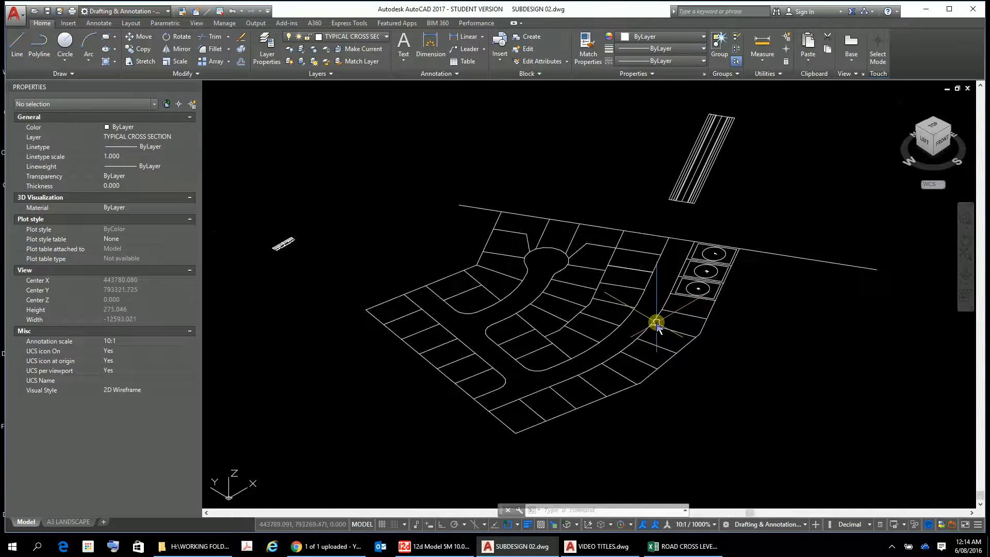
pyautogui.scroll(3, 687, 347)
pyautogui.scroll(-3, 686, 348)
pyautogui.scroll(3, 686, 351)
pyautogui.scroll(-3, 686, 350)
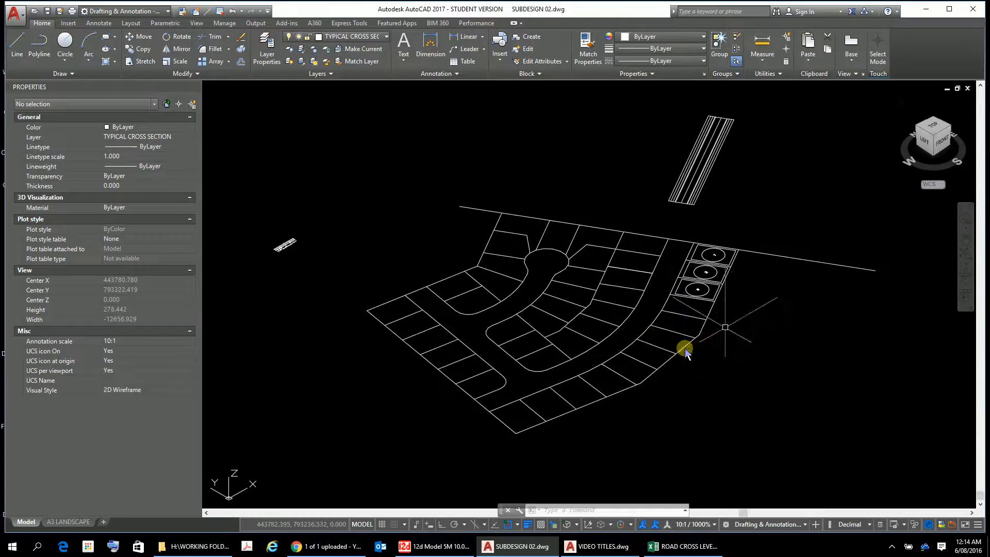
# Return to the top view and examine where the existing road lines meet the subdivision boundary.
pyautogui.click(930, 130)
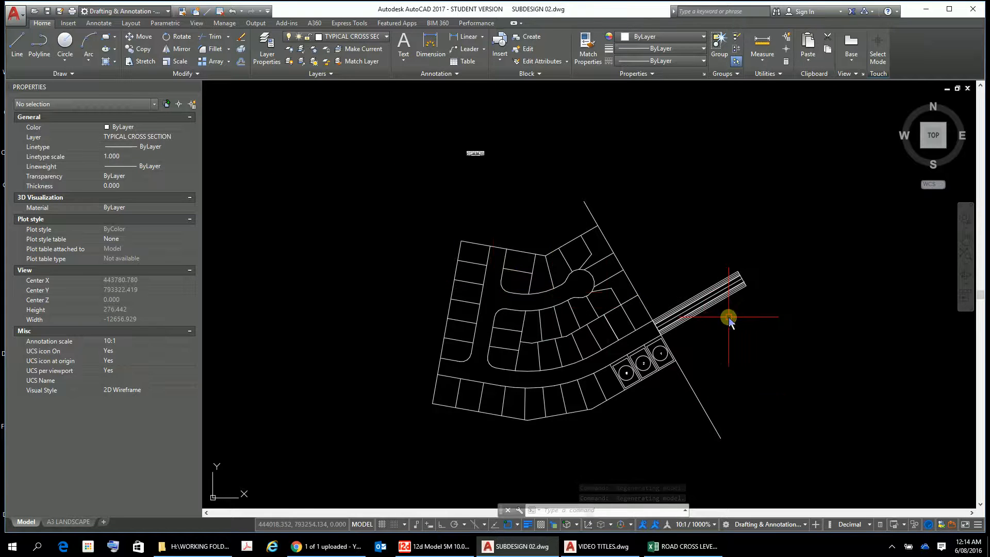
pyautogui.scroll(4, 728, 320)
pyautogui.scroll(2, 728, 317)
pyautogui.scroll(-2, 729, 317)
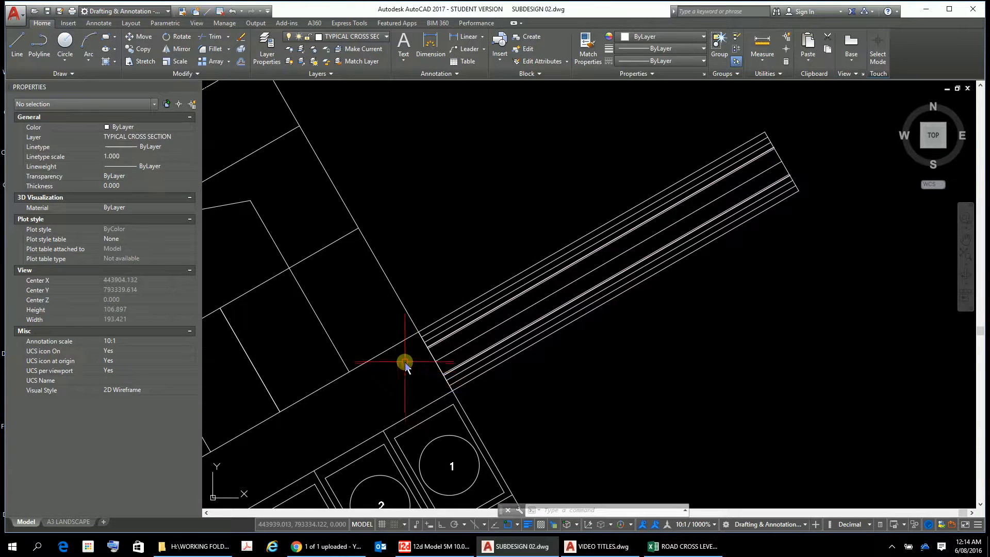
pyautogui.scroll(5, 410, 339)
pyautogui.scroll(5, 412, 337)
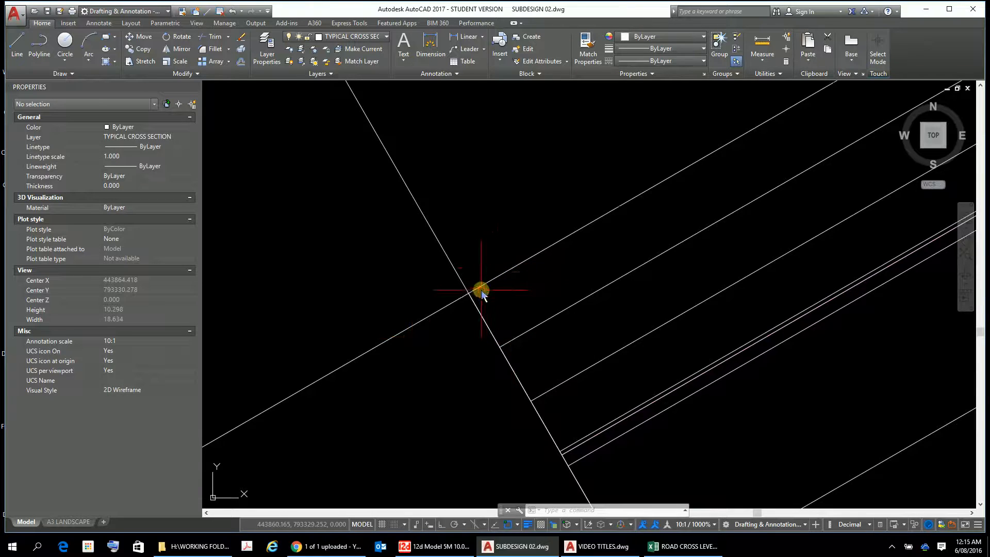
pyautogui.scroll(-6, 758, 379)
pyautogui.moveTo(758, 375)
pyautogui.mouseDown(button='middle')
pyautogui.moveTo(407, 209)
pyautogui.moveTo(441, 218)
pyautogui.mouseUp(button='middle')
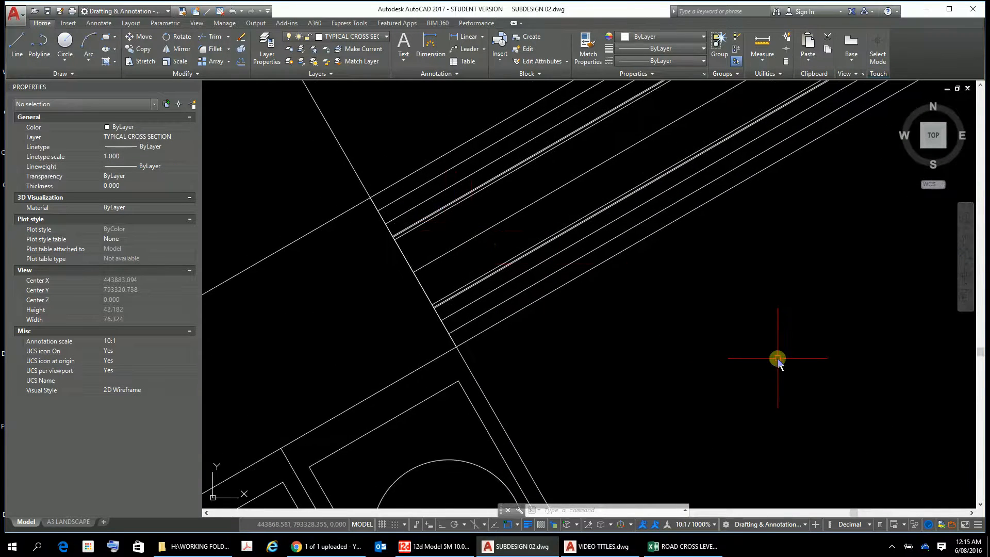